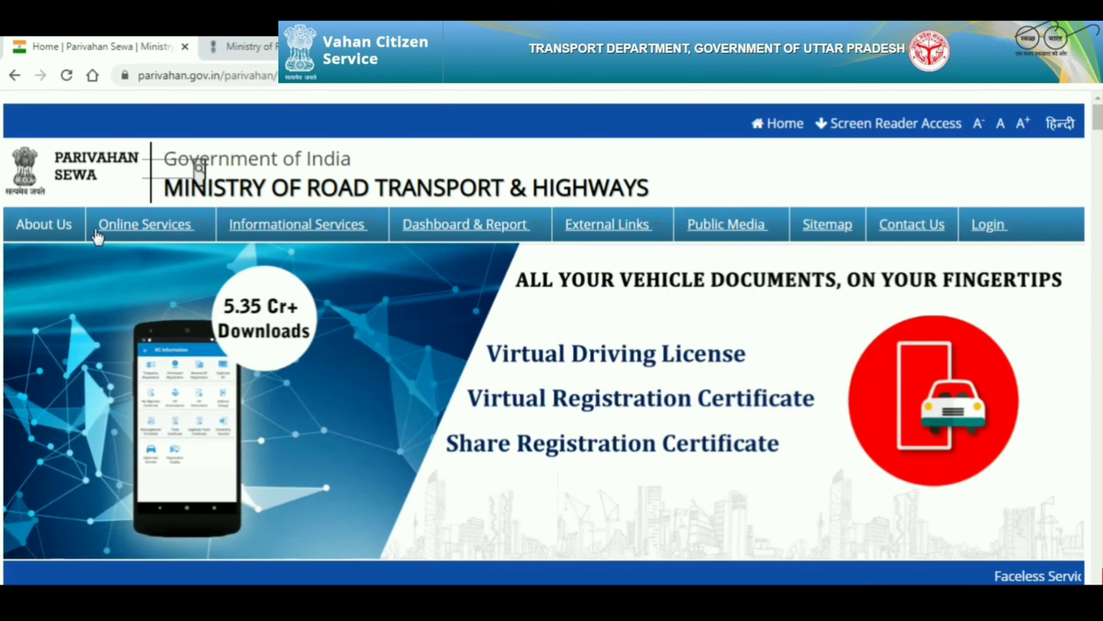
# Show the Online Services dropdown on the Parivahan Sewa home page
pyautogui.moveTo(105, 228)
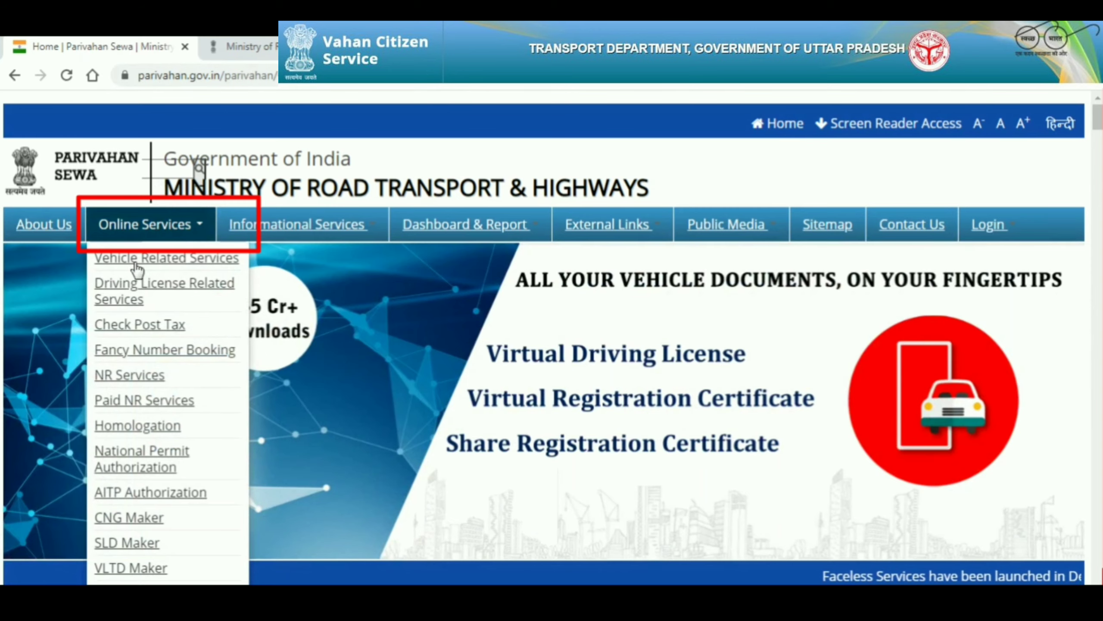
# Open Vehicle Related Services and select Uttar Pradesh as the state
pyautogui.click(182, 260)
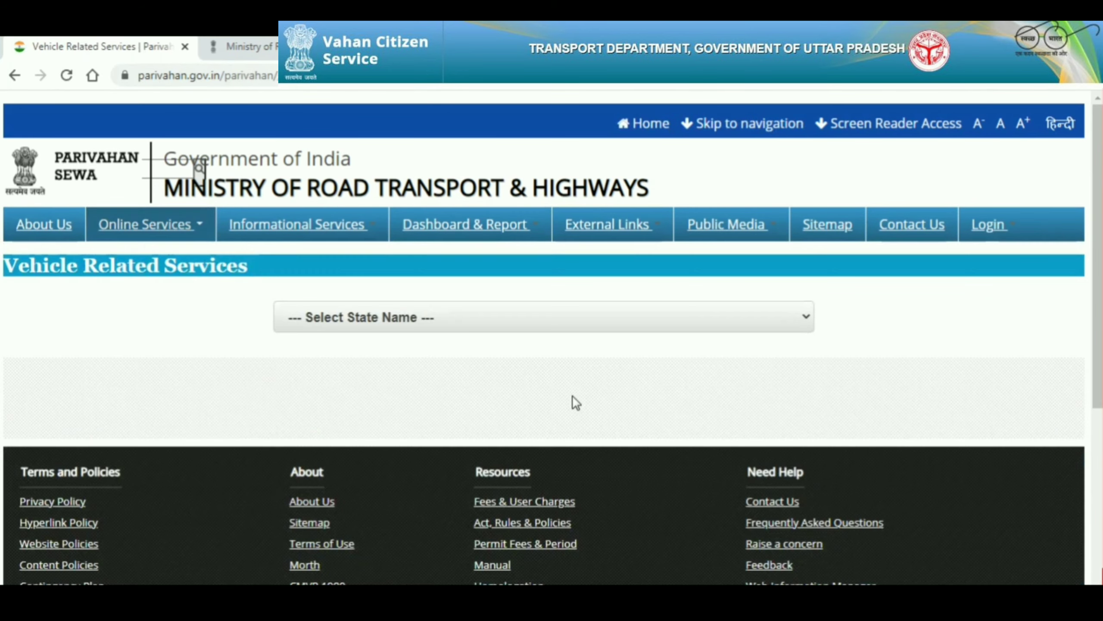
pyautogui.moveTo(467, 224)
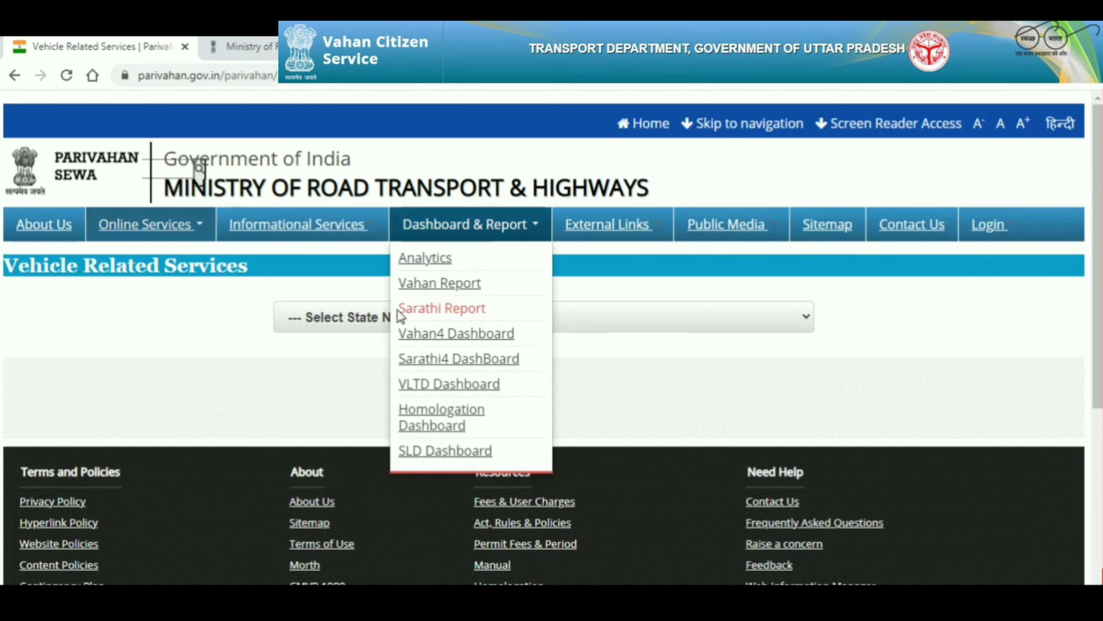
pyautogui.click(344, 317)
pyautogui.scroll(-5, 350, 499)
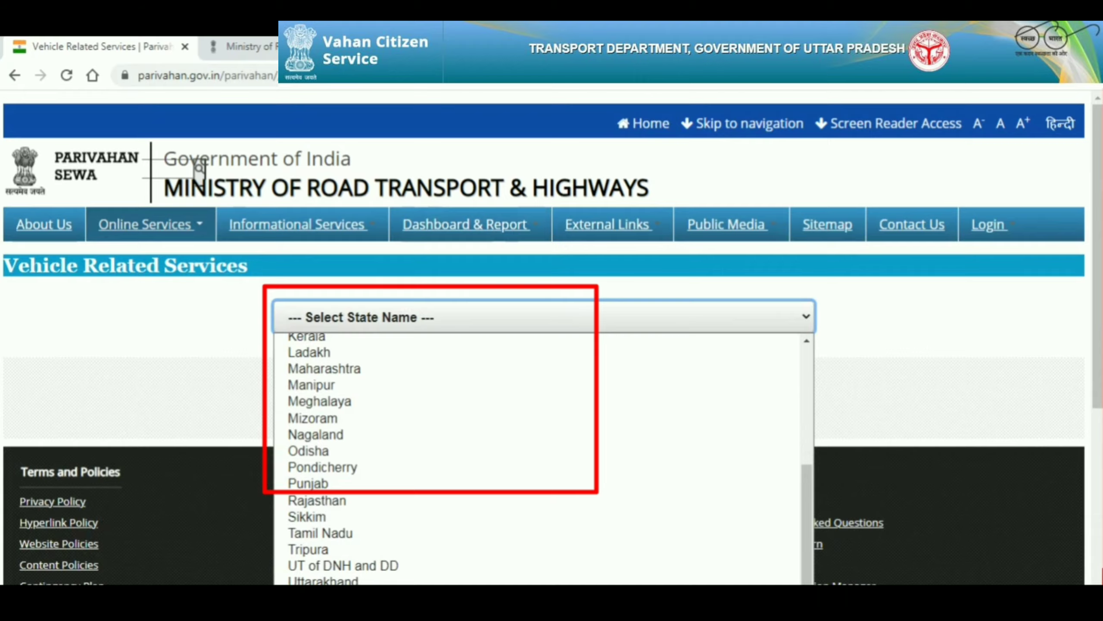
pyautogui.click(347, 598)
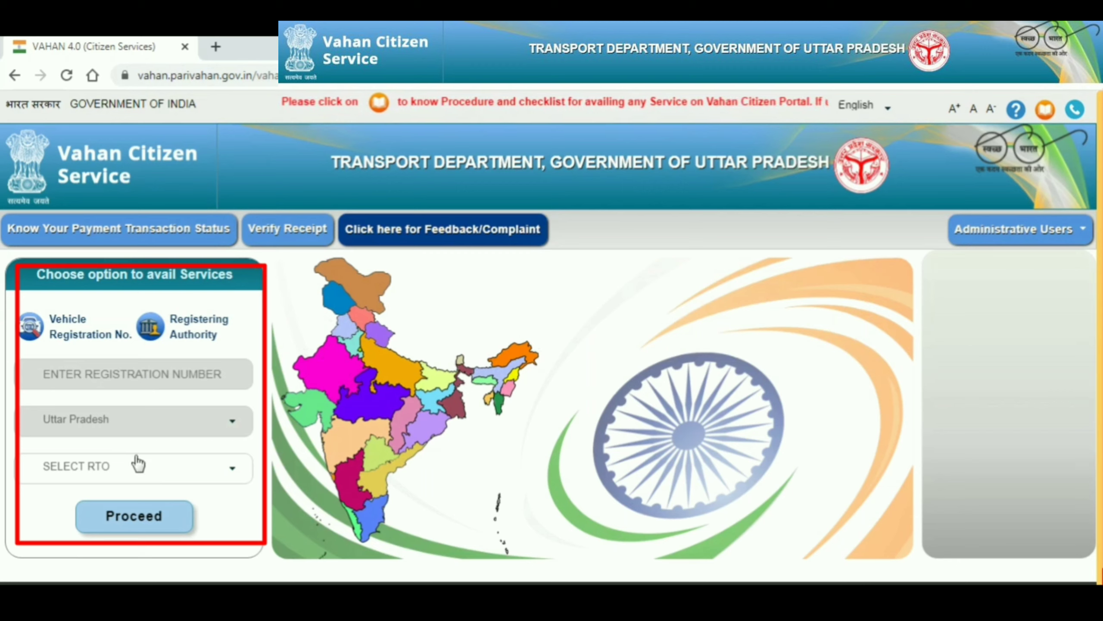
# Filter the RTO list with 'farr', pick Farrukhabad (UP76) and proceed
pyautogui.click(122, 469)
pyautogui.scroll(-3, 104, 374)
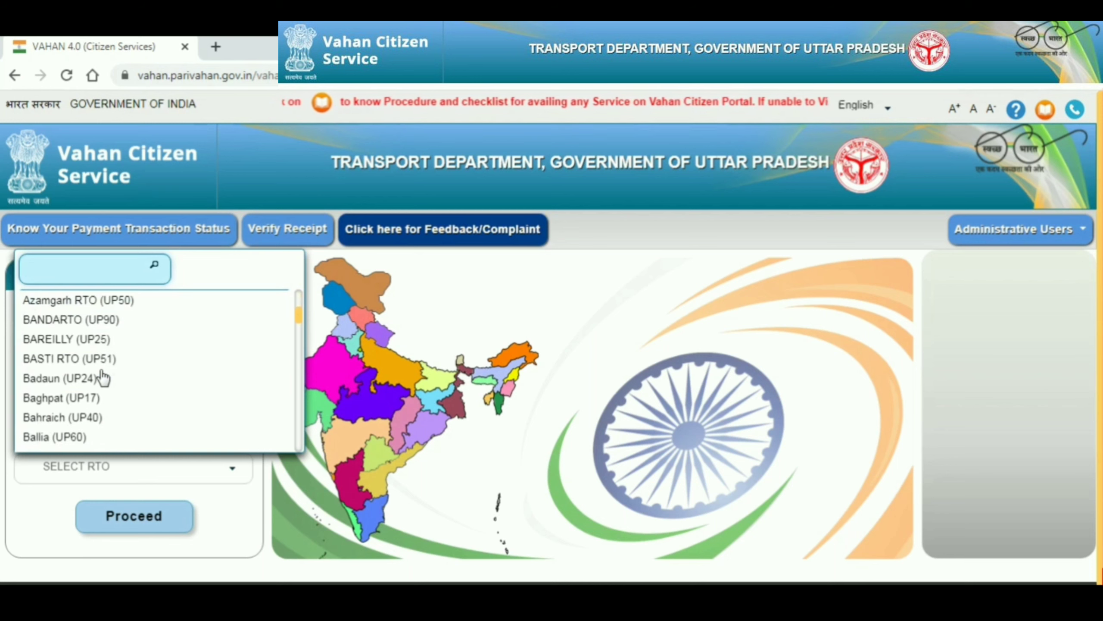
pyautogui.write('farr')
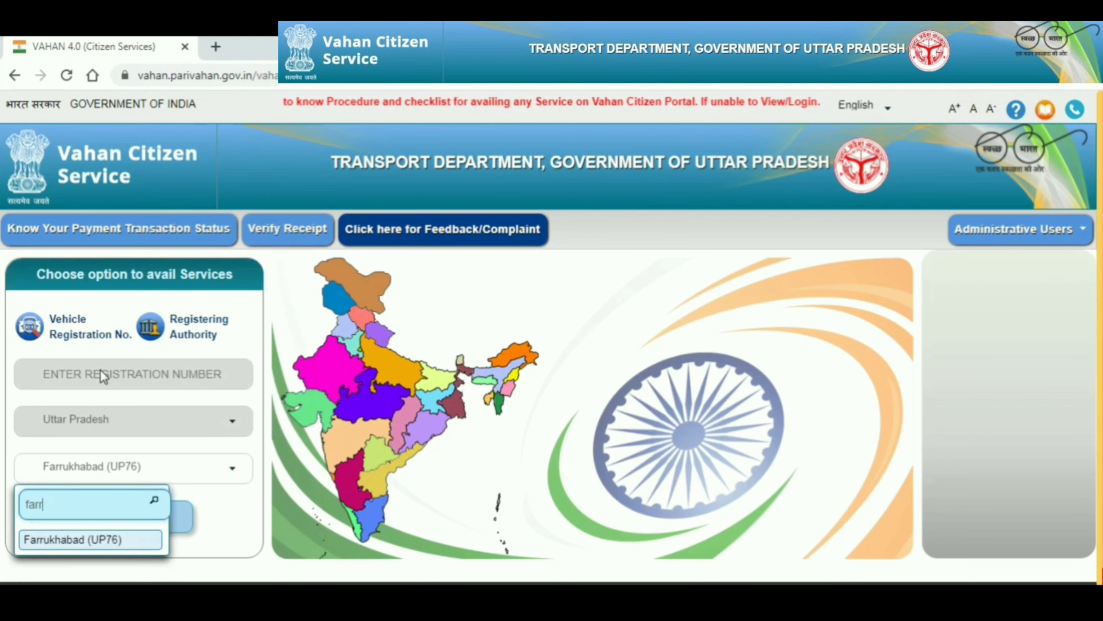
pyautogui.click(58, 539)
pyautogui.click(124, 517)
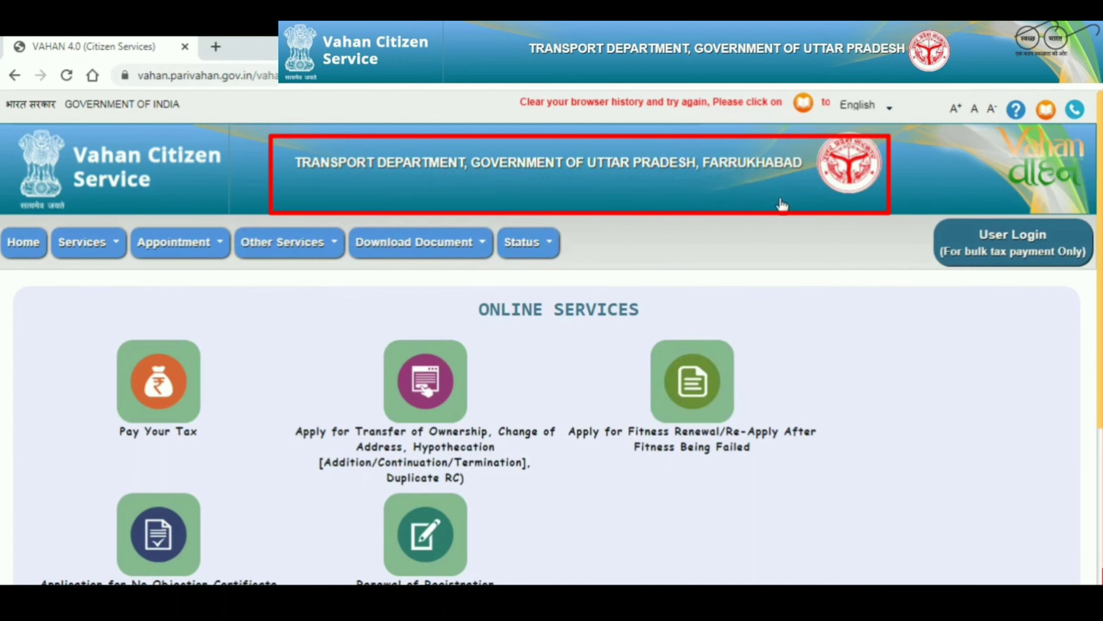
pyautogui.scroll(-5, 743, 365)
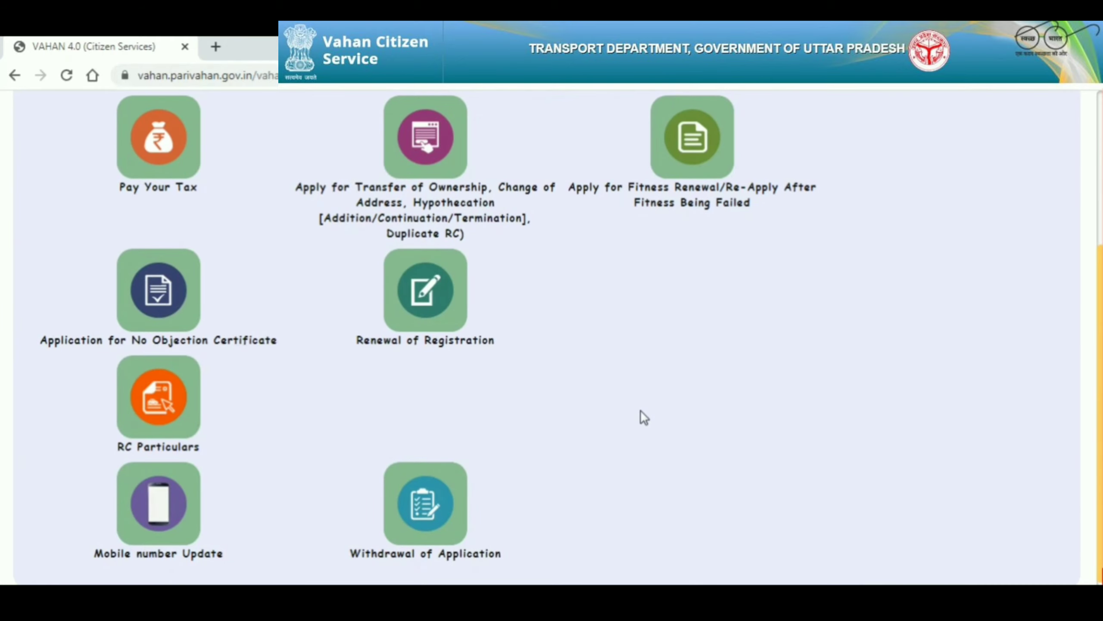
pyautogui.scroll(2, 641, 411)
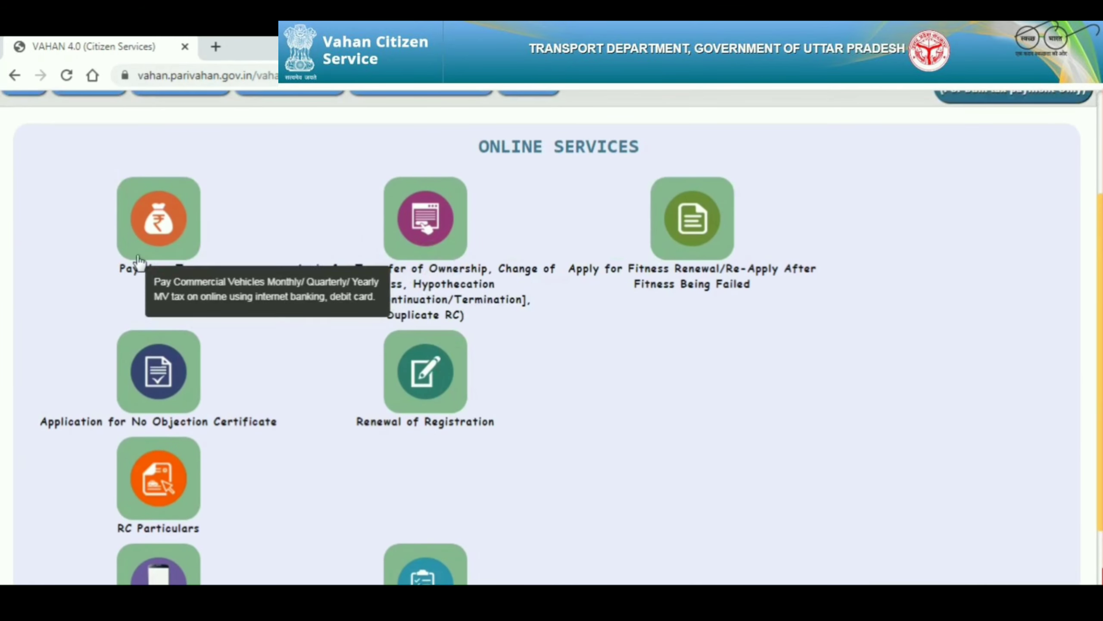
pyautogui.scroll(-2, 695, 305)
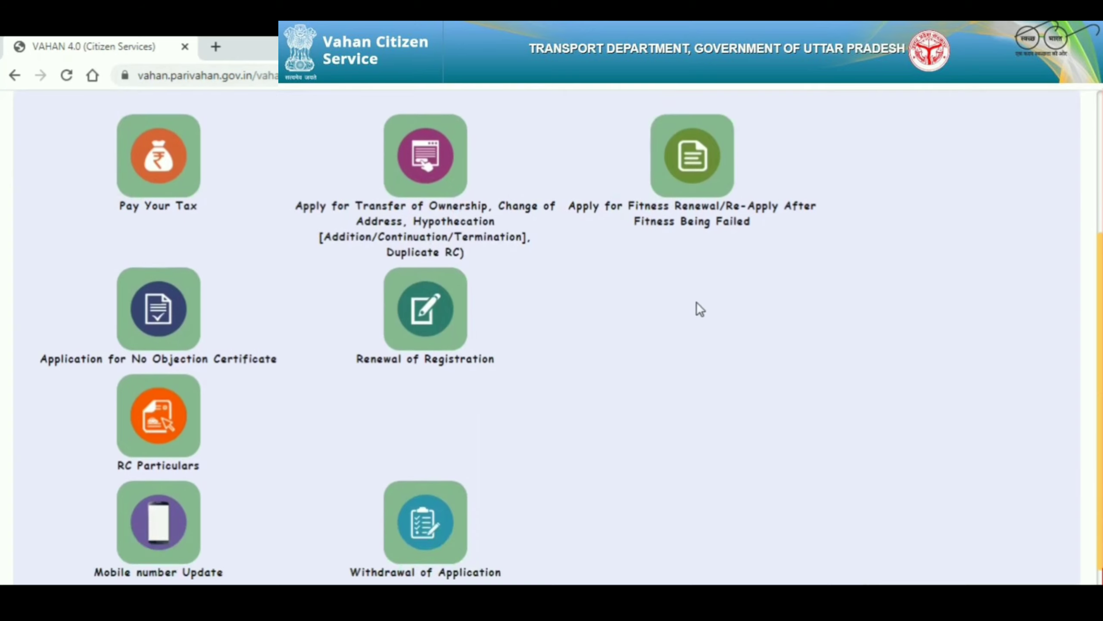
pyautogui.scroll(-2, 289, 351)
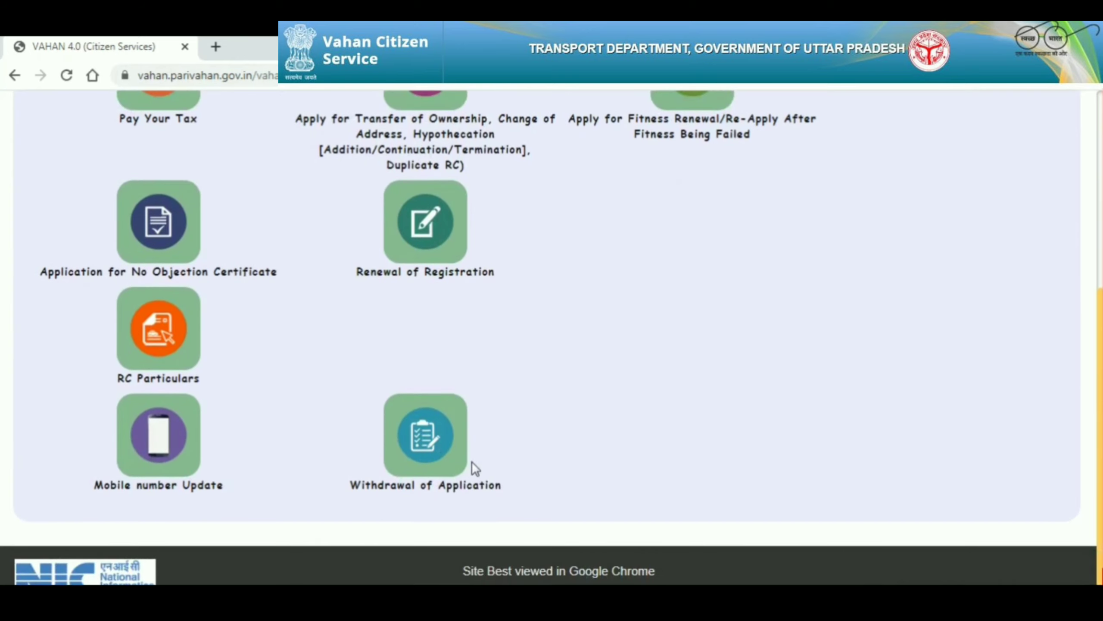
pyautogui.scroll(7, 331, 432)
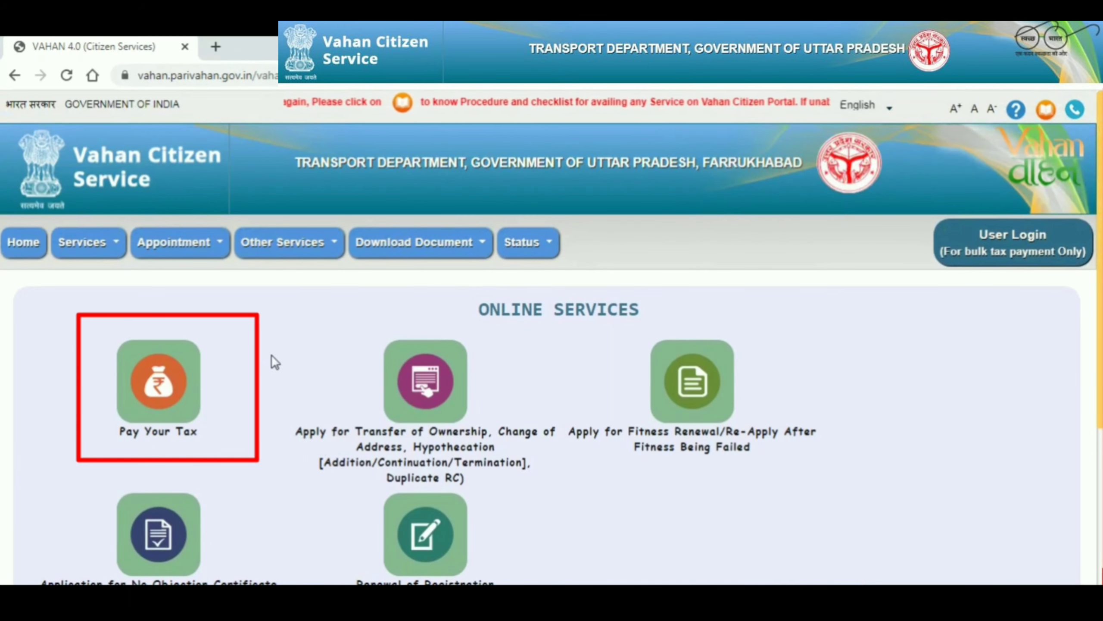
pyautogui.scroll(-2, 273, 356)
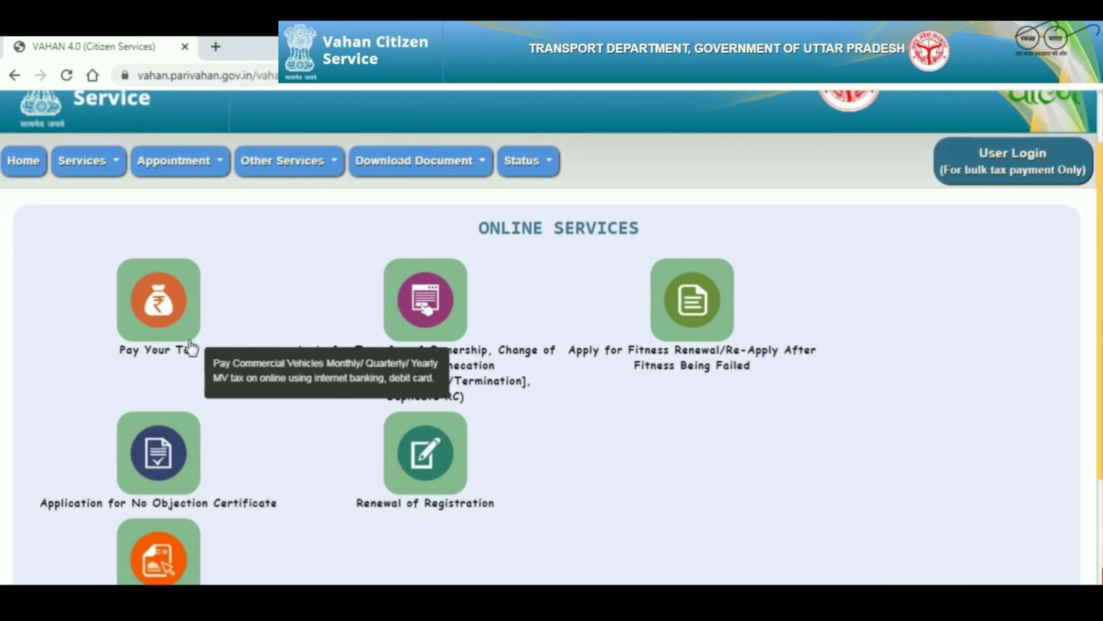
# Start Pay Your Tax, verify the registration number, fill the owner's mobile and generate an OTP
pyautogui.click(159, 324)
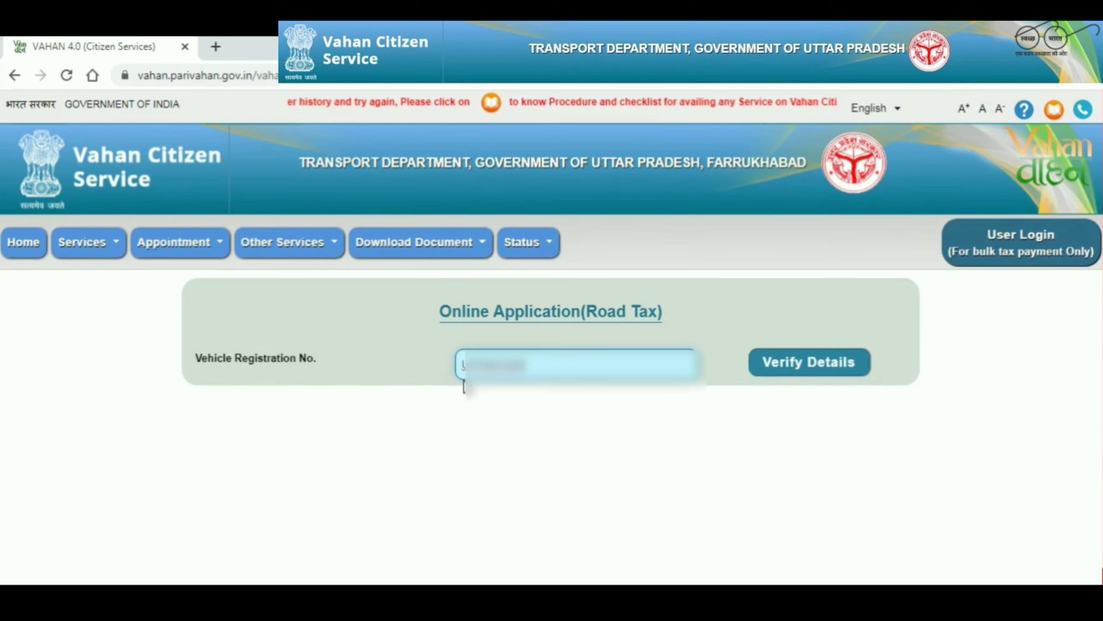
pyautogui.click(809, 367)
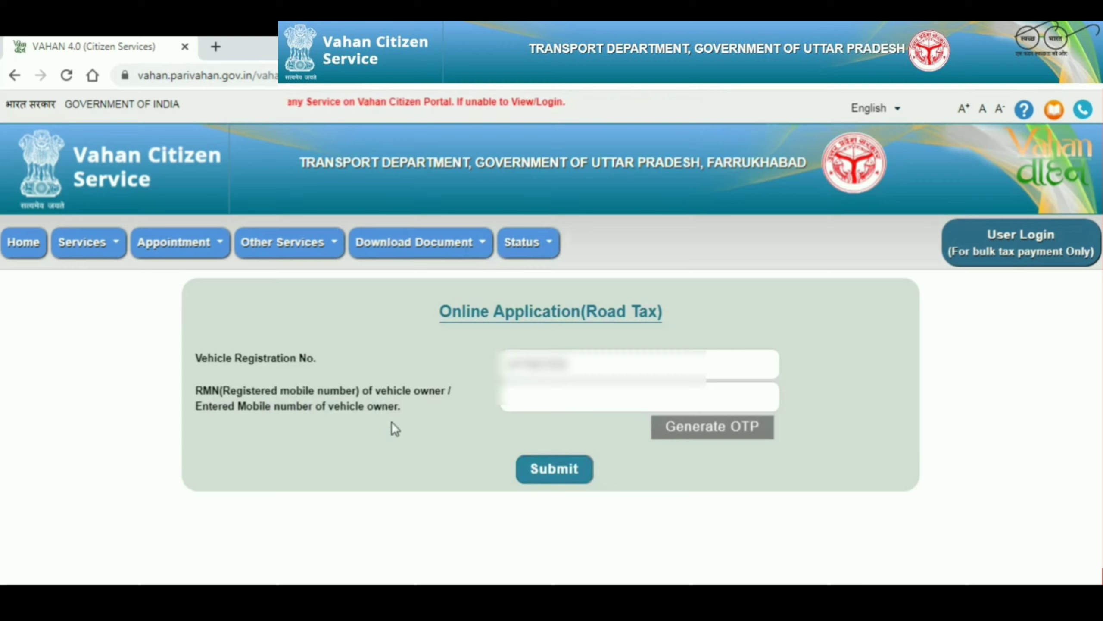
pyautogui.click(537, 397)
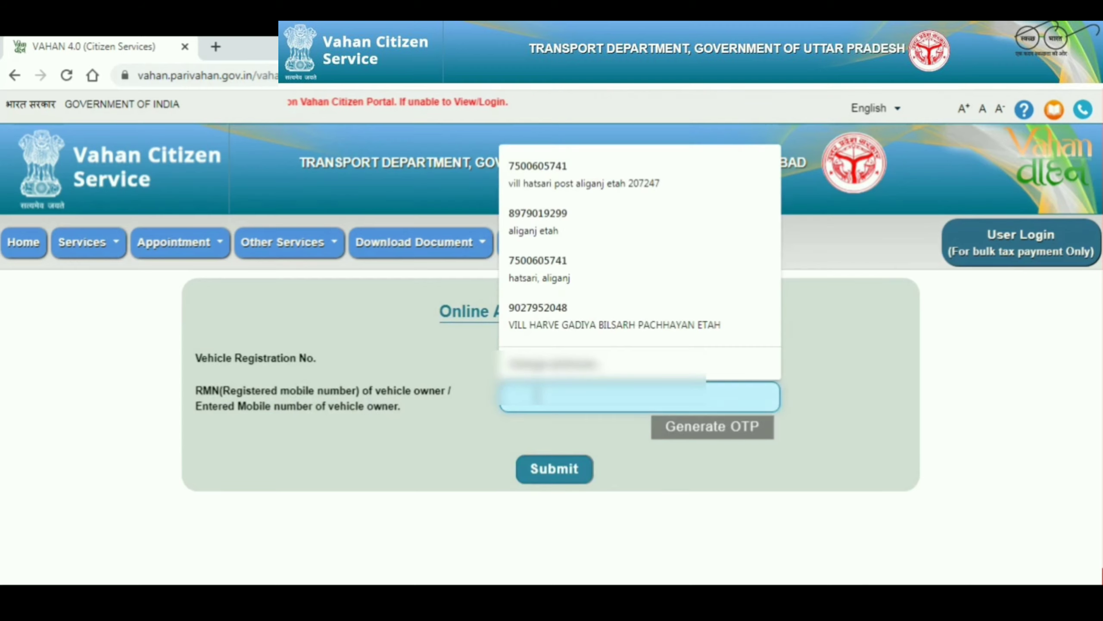
pyautogui.click(669, 497)
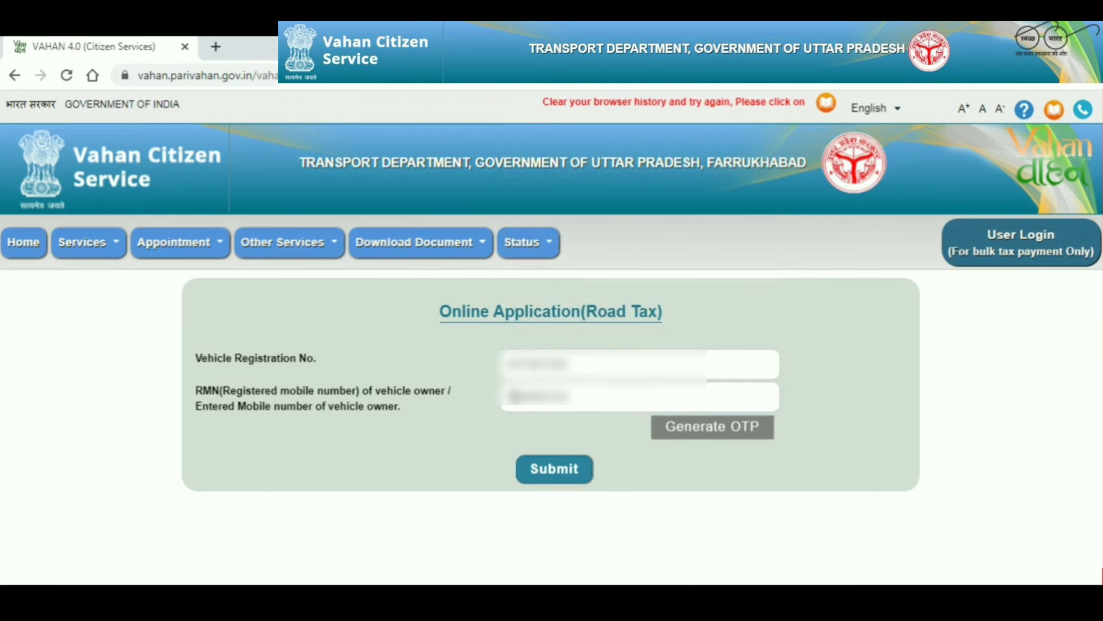
pyautogui.click(687, 429)
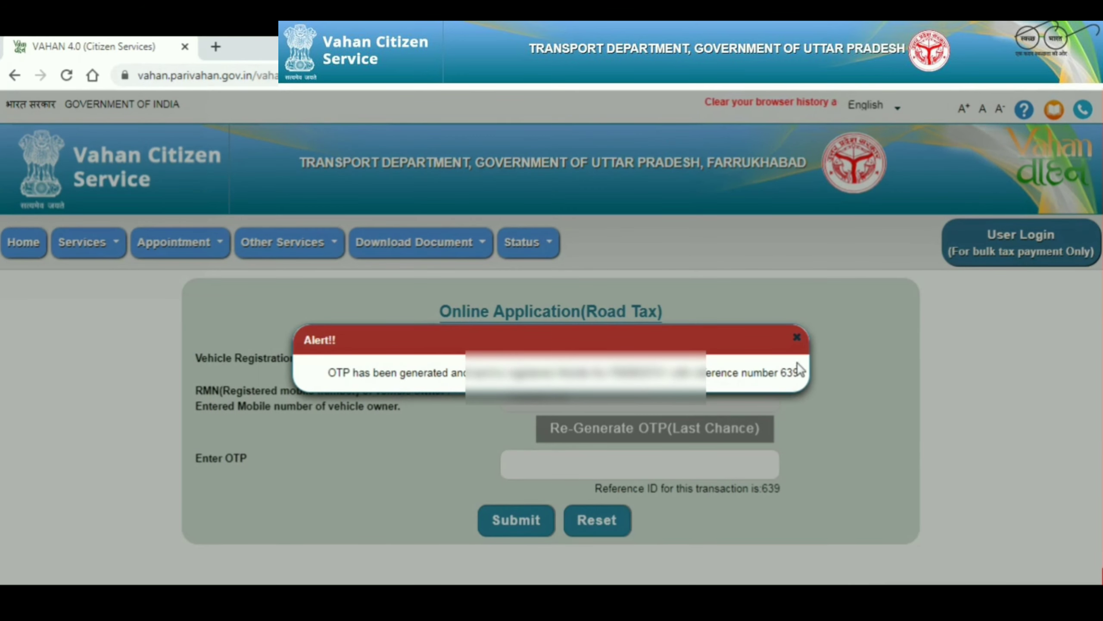
# Dismiss the OTP alert, enter the received OTP and submit it
pyautogui.click(797, 338)
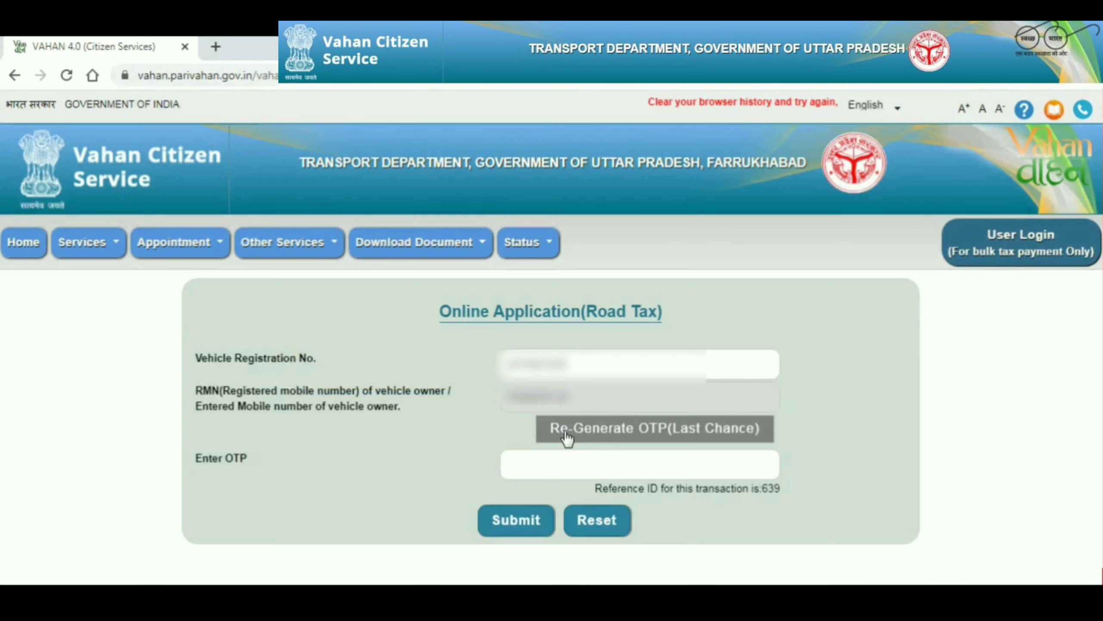
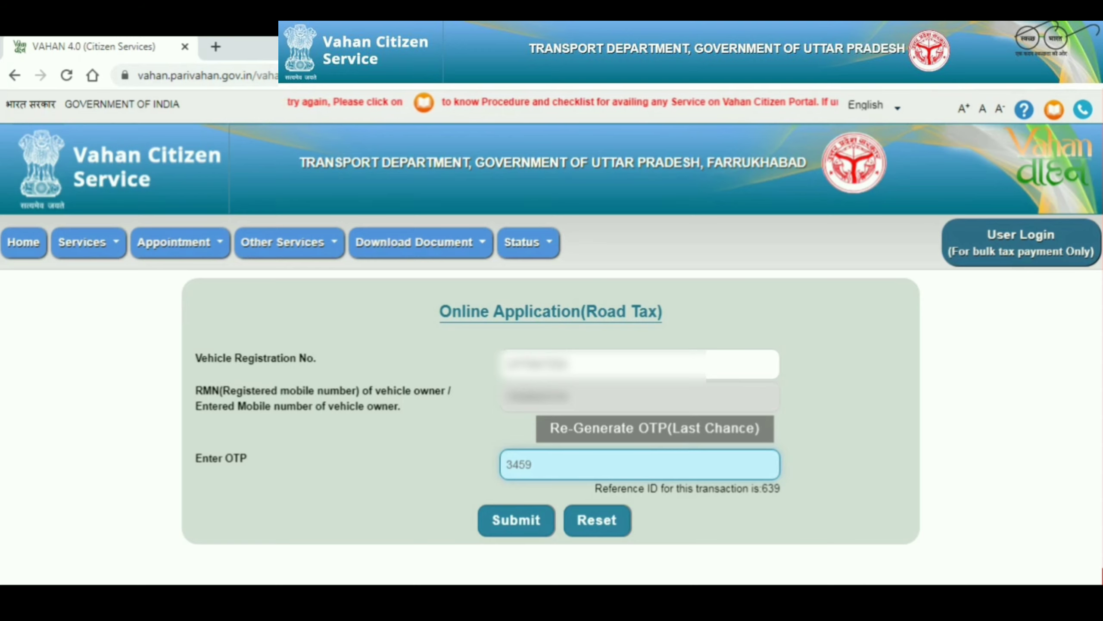
pyautogui.click(515, 521)
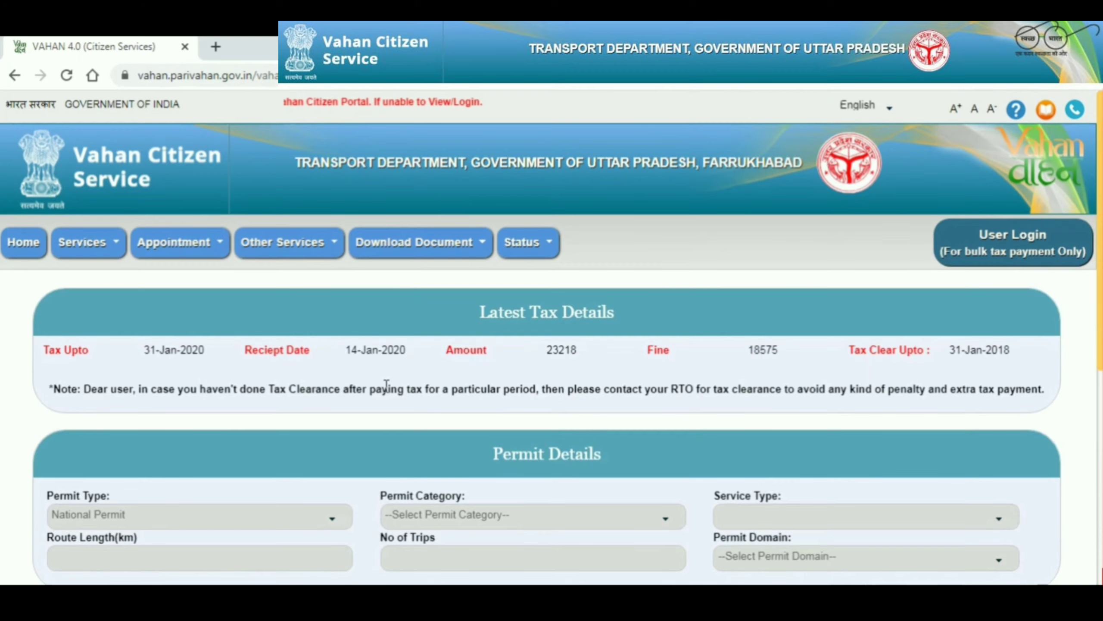
pyautogui.scroll(-3, 398, 386)
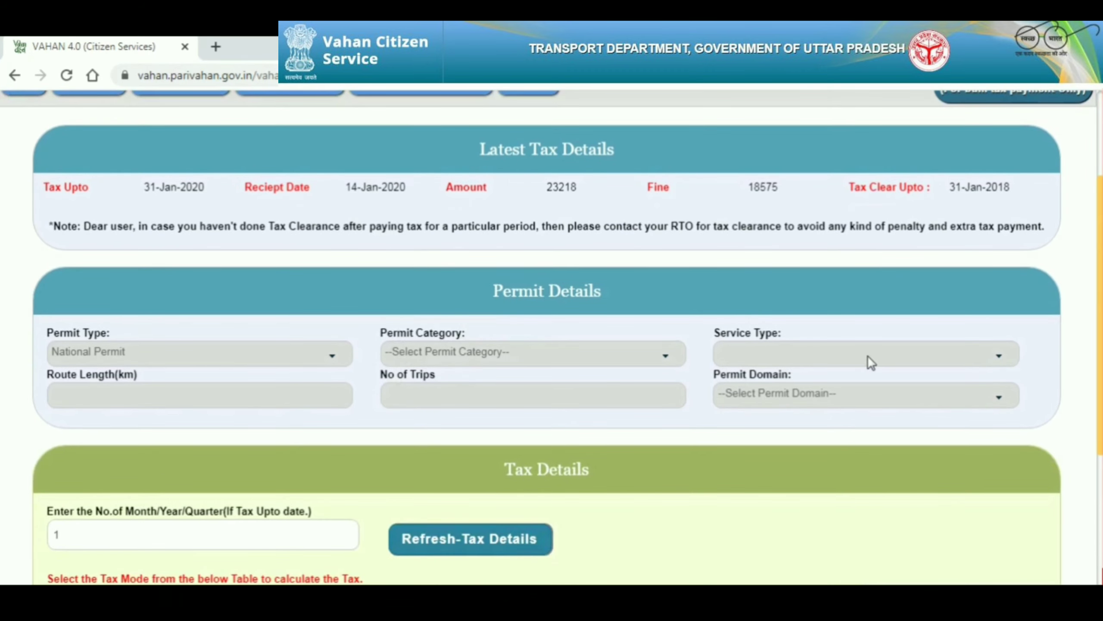
pyautogui.scroll(-3, 595, 366)
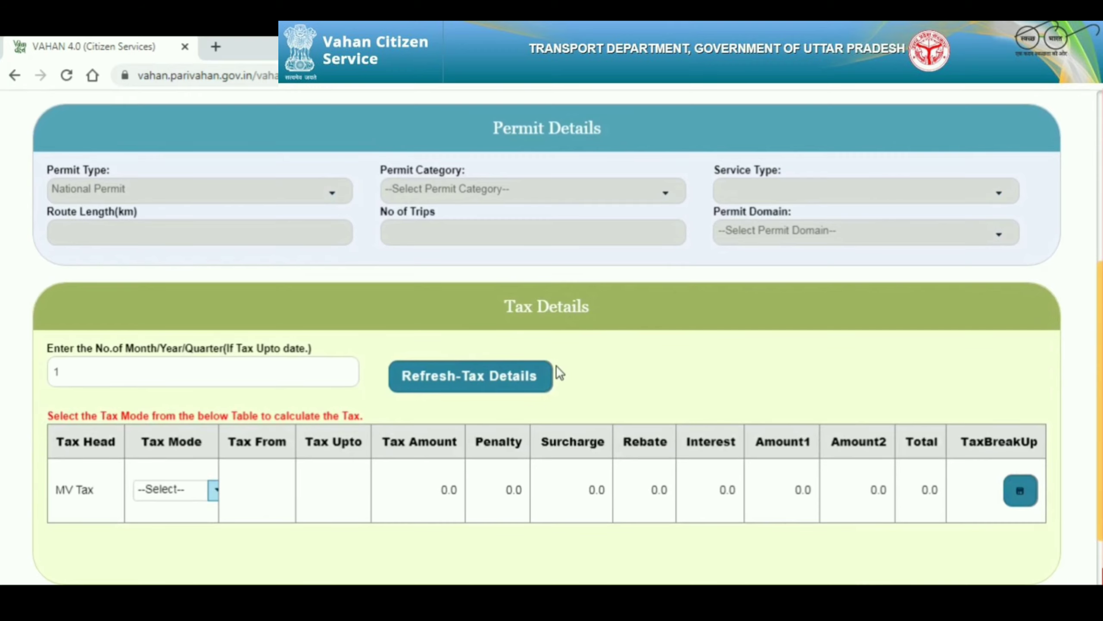
pyautogui.scroll(2, 556, 366)
pyautogui.scroll(-2, 558, 370)
# Choose YEARLY tax mode for the MV Tax row and review the 37535.0 total
pyautogui.click(214, 490)
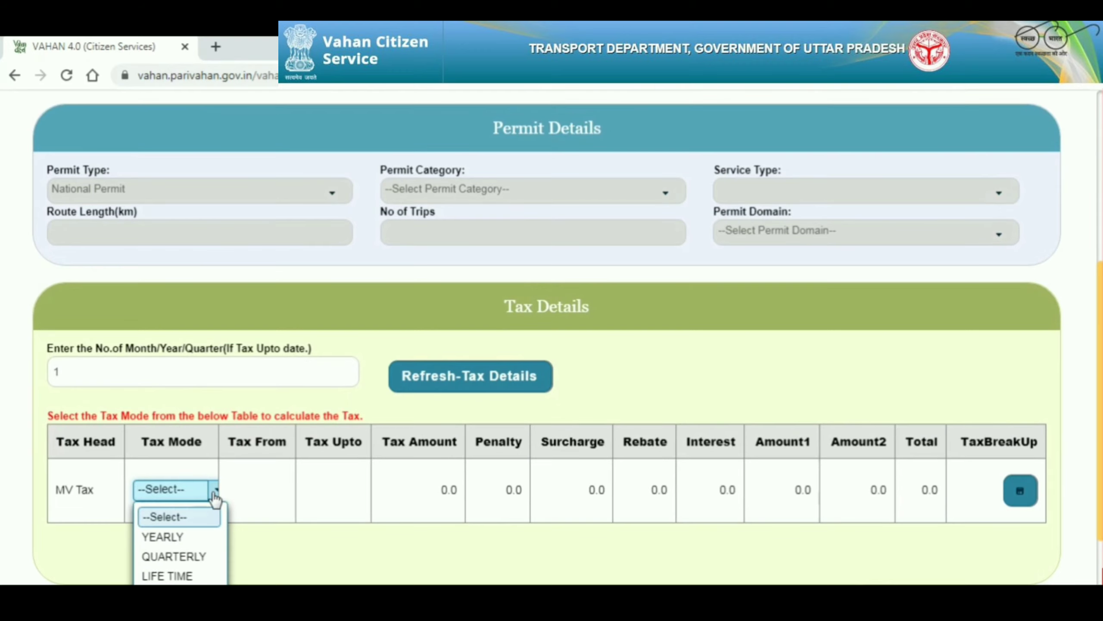
pyautogui.click(161, 538)
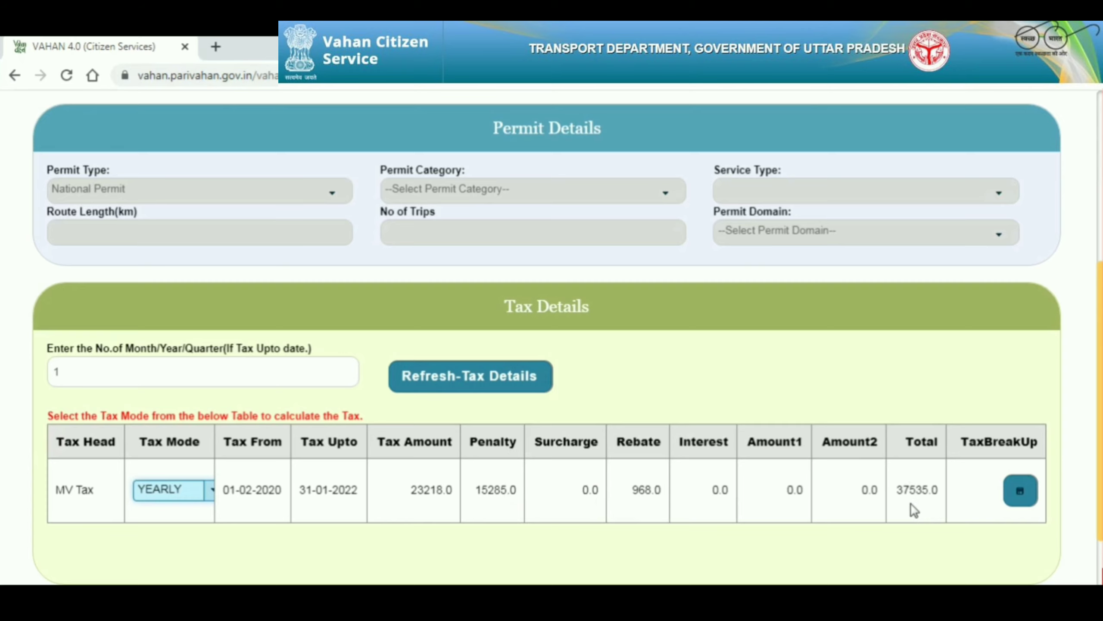
pyautogui.scroll(-3, 710, 453)
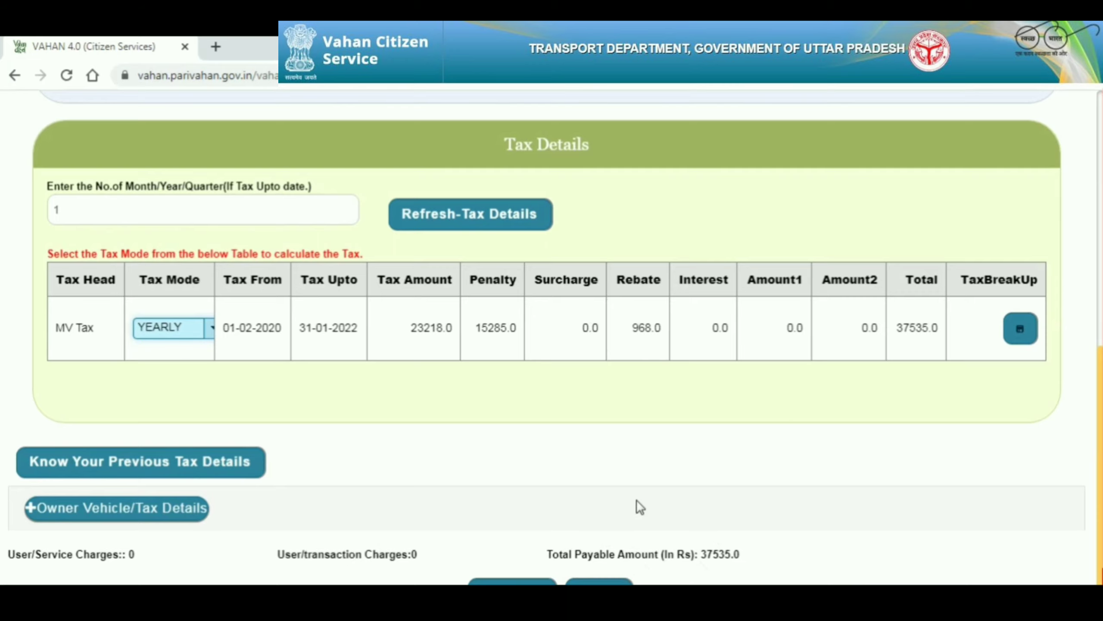
pyautogui.scroll(3, 550, 507)
pyautogui.click(201, 493)
pyautogui.click(174, 560)
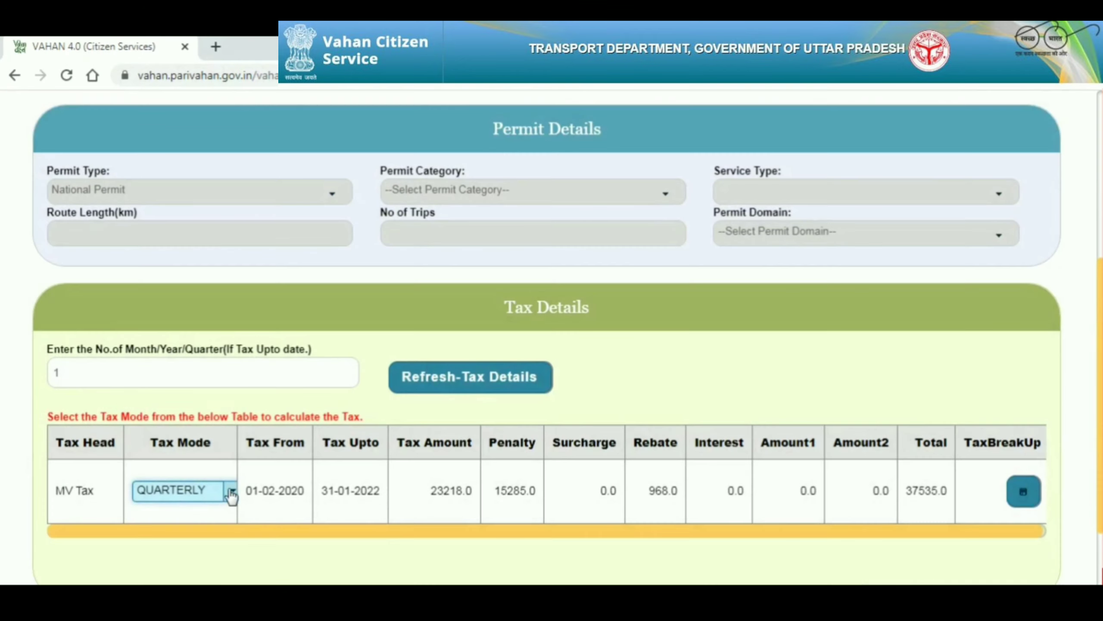
pyautogui.click(233, 500)
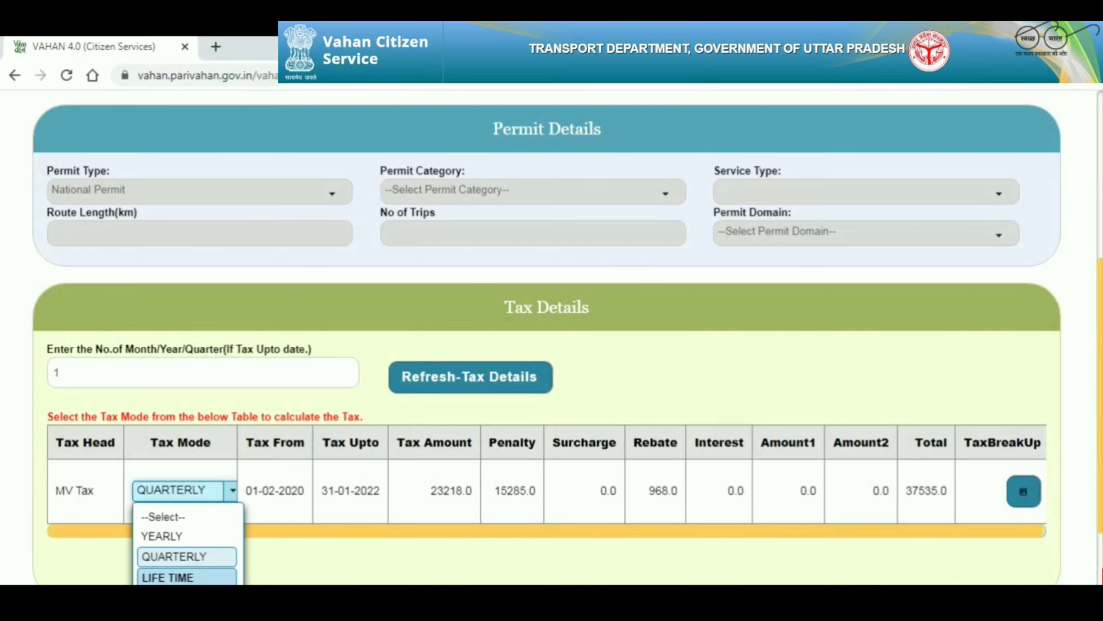
pyautogui.click(179, 579)
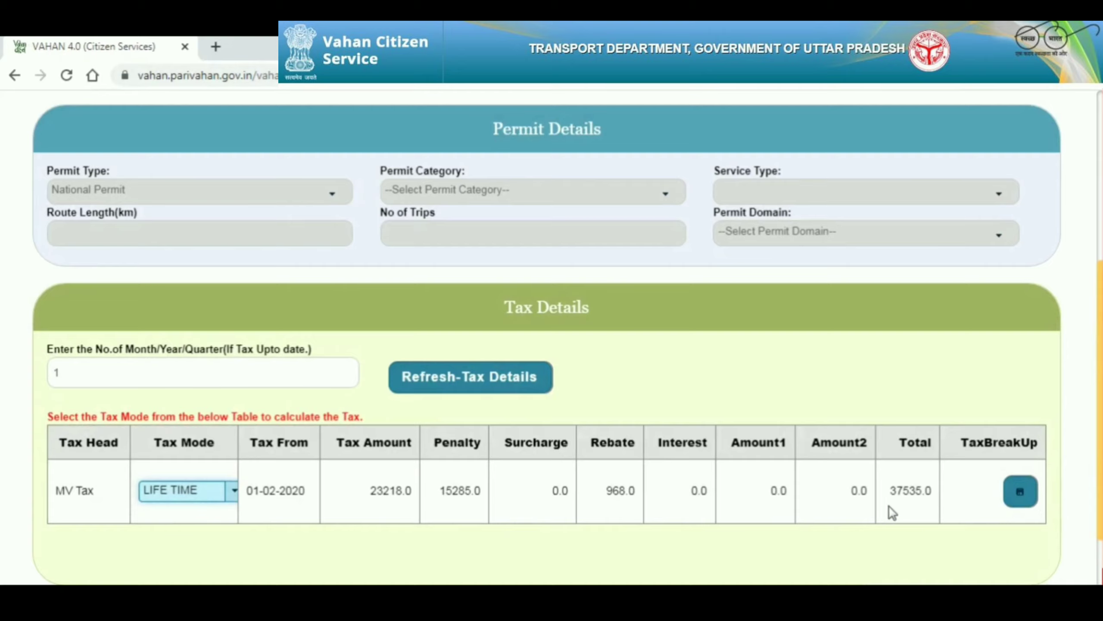
pyautogui.click(236, 500)
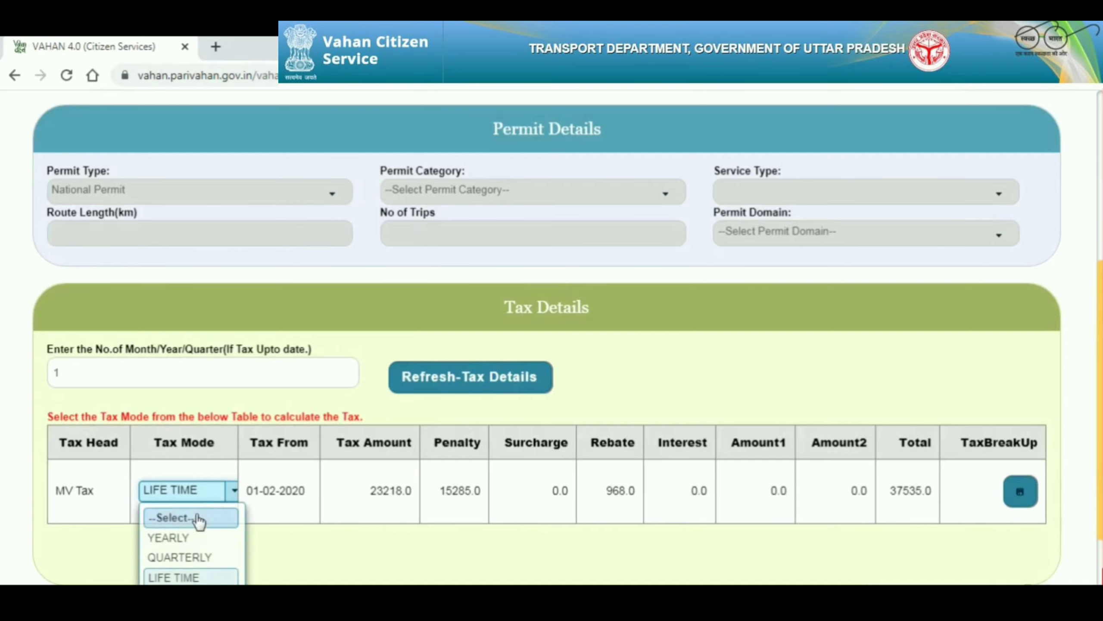
pyautogui.click(180, 536)
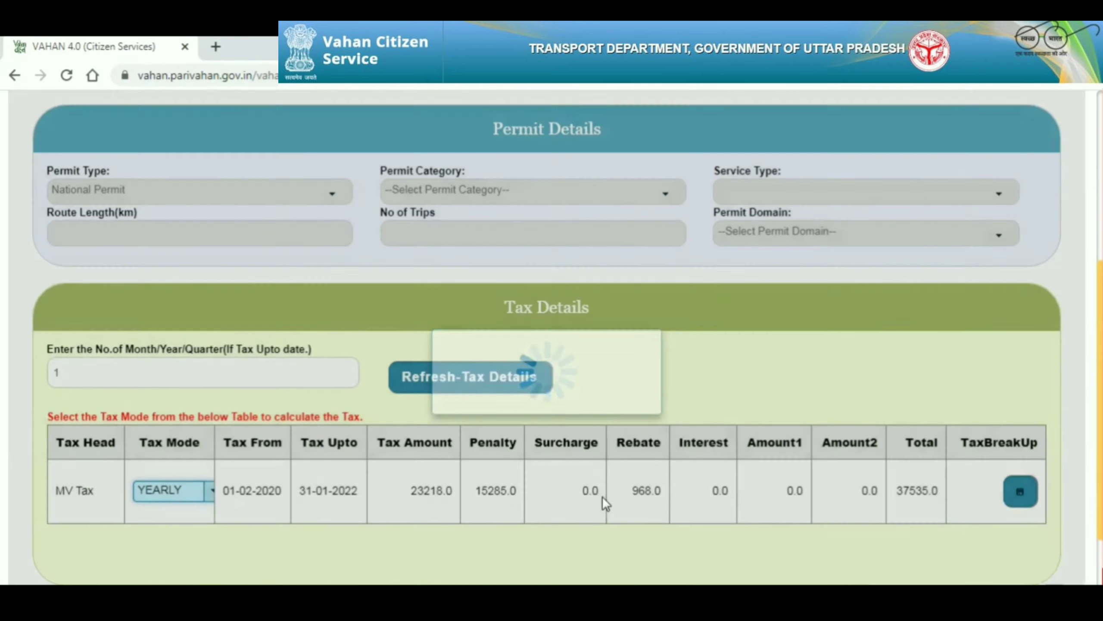
pyautogui.scroll(2, 602, 497)
pyautogui.scroll(4, 752, 444)
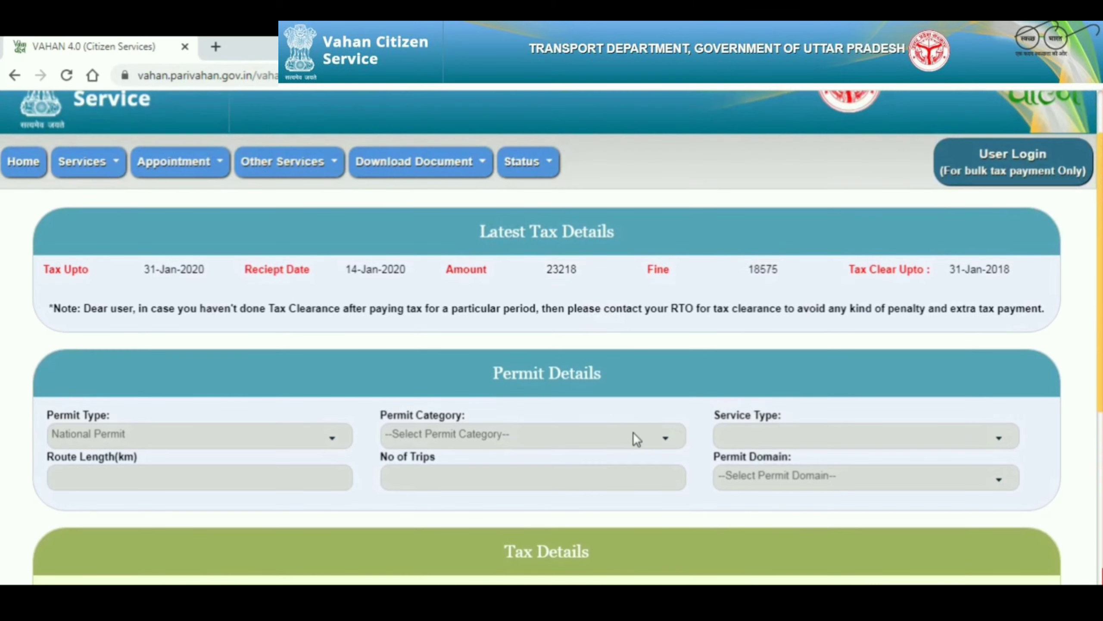
pyautogui.scroll(-5, 630, 431)
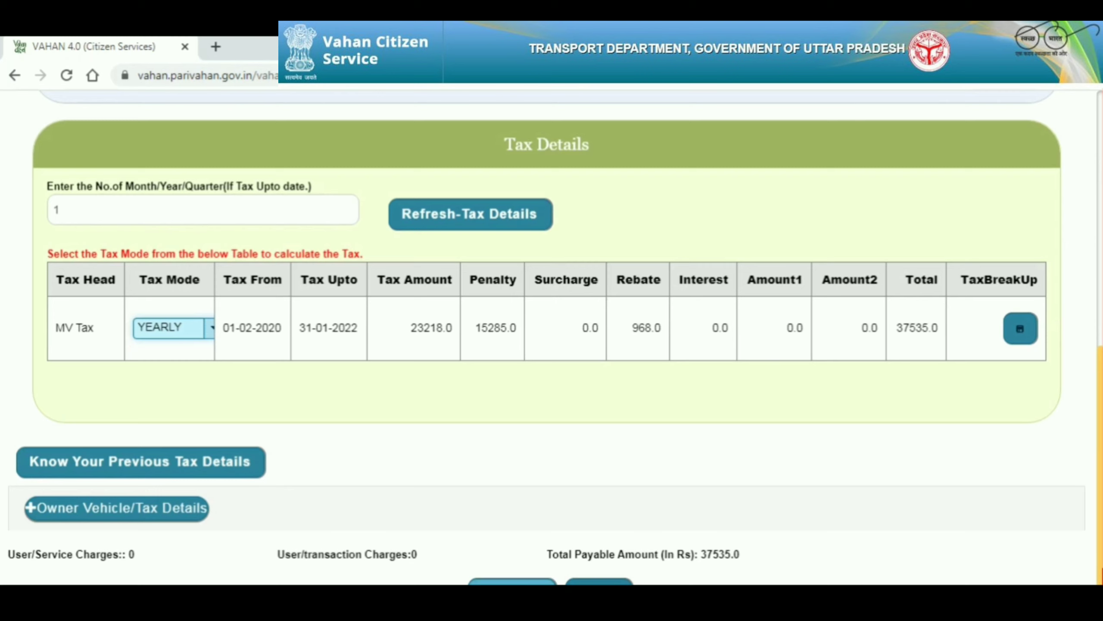
# Pay the Rs.37535 tax, tick the confirmation declaration and confirm the payment
pyautogui.click(512, 581)
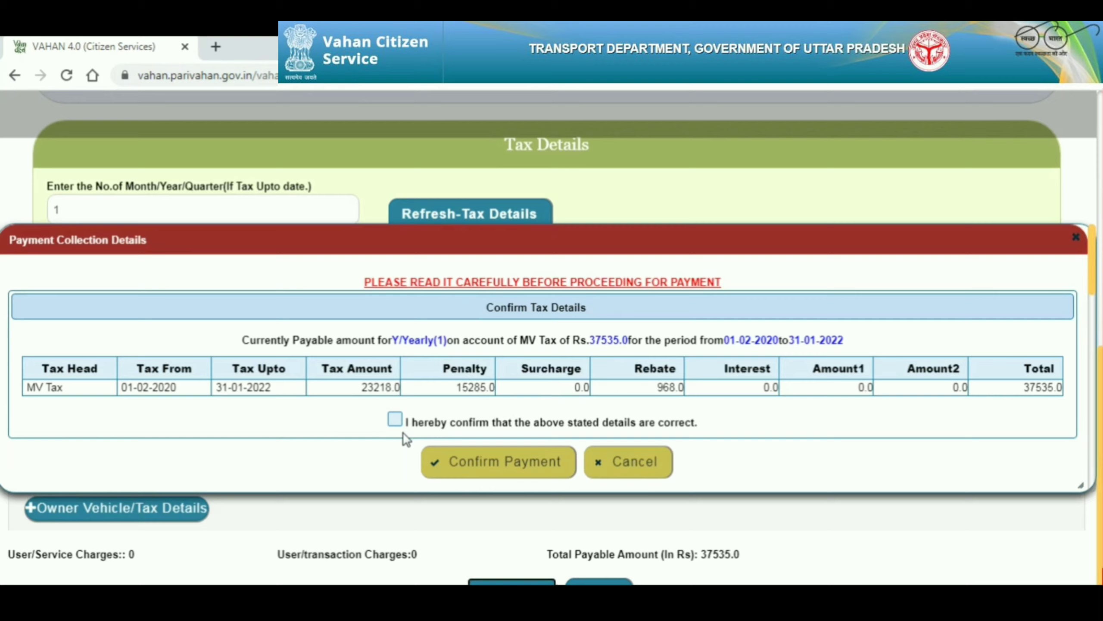
pyautogui.click(395, 419)
pyautogui.click(521, 469)
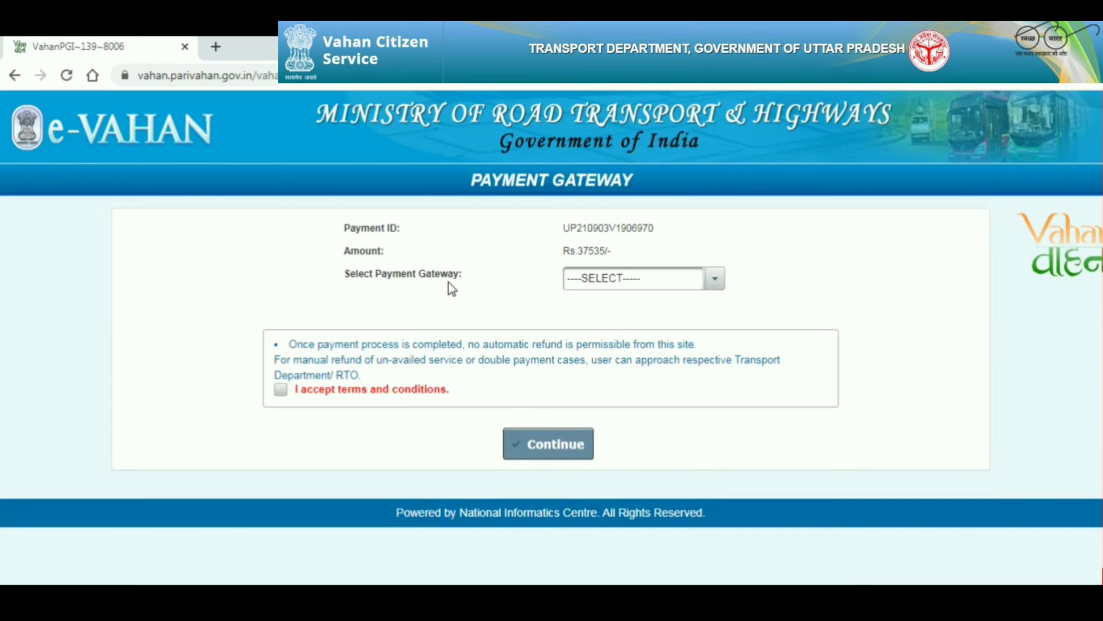
# Choose SBI (Multi Bank Payment) as the gateway, accept the terms and continue
pyautogui.click(688, 285)
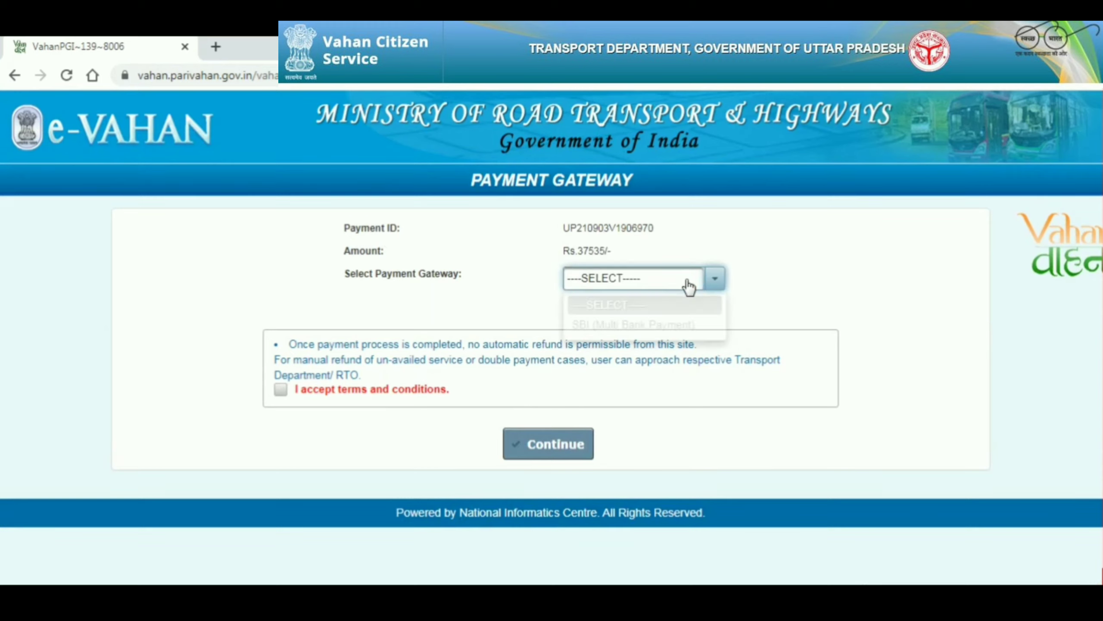
pyautogui.click(613, 329)
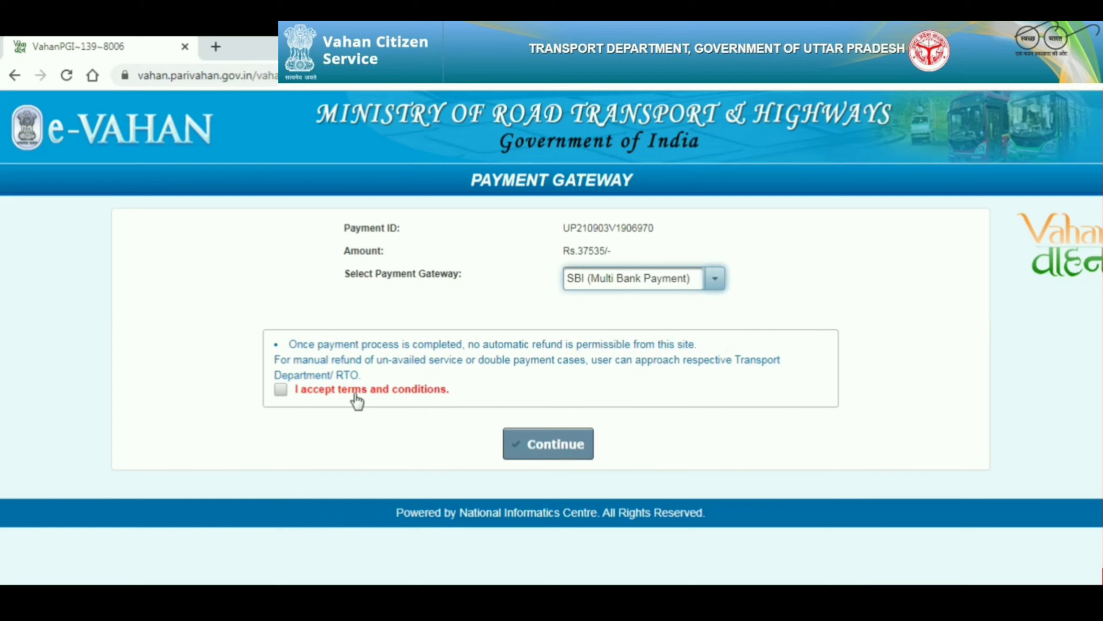
pyautogui.click(281, 389)
pyautogui.click(550, 447)
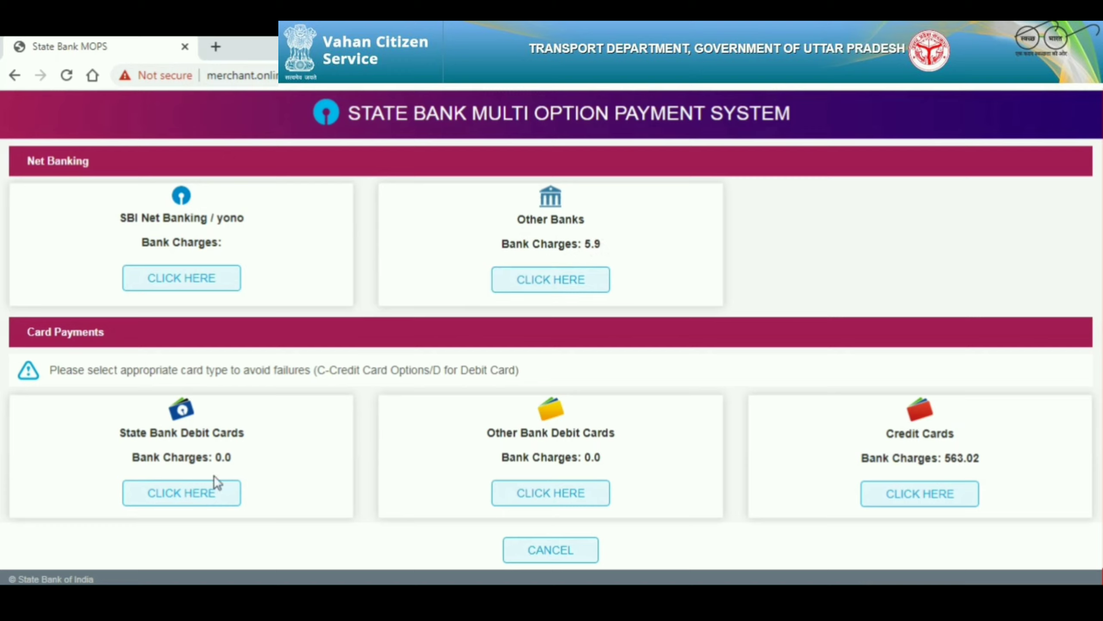
# Select Other Bank Debit Cards under Card Payments to show the payment summary
pyautogui.click(528, 287)
pyautogui.click(572, 488)
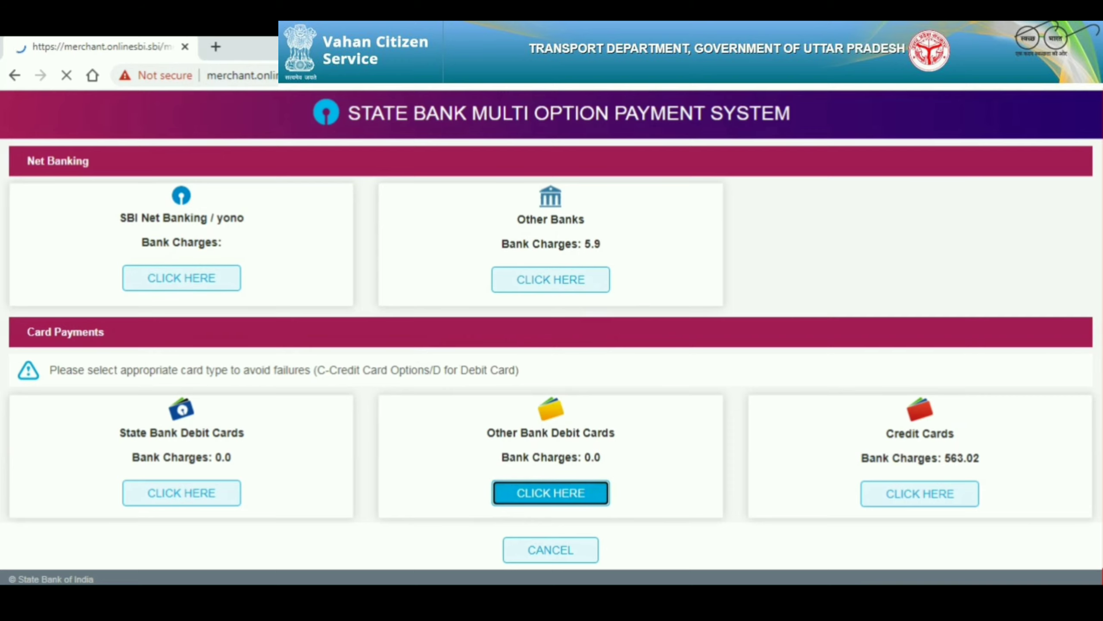
pyautogui.scroll(-3, 336, 278)
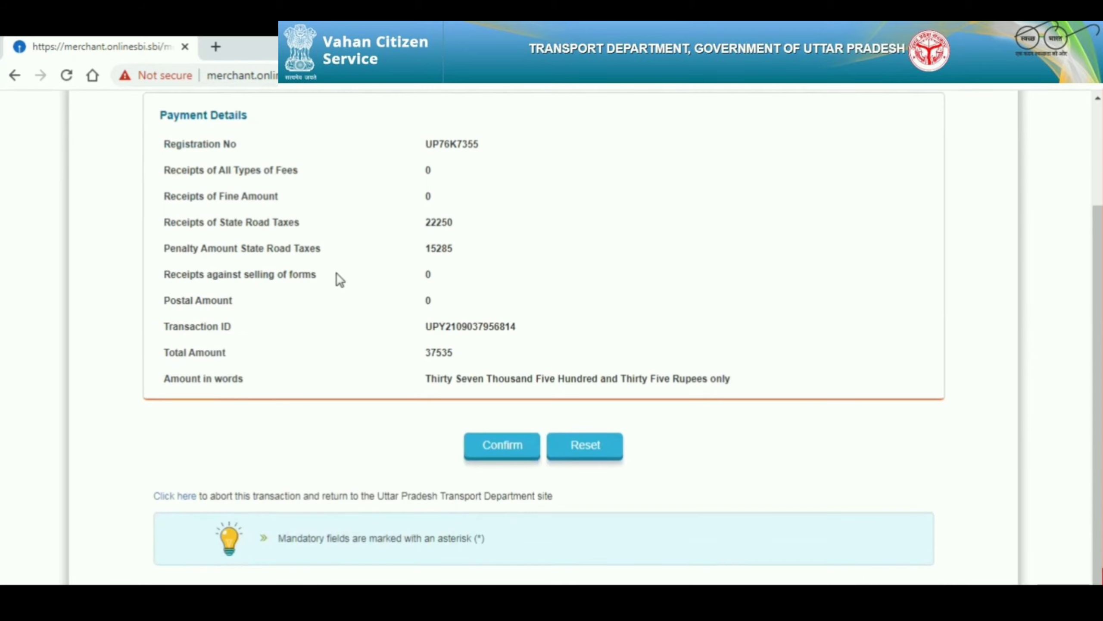
# Confirm the Rs 37535 payment details and submit them to the bank
pyautogui.click(508, 450)
pyautogui.scroll(-2, 497, 399)
pyautogui.click(543, 476)
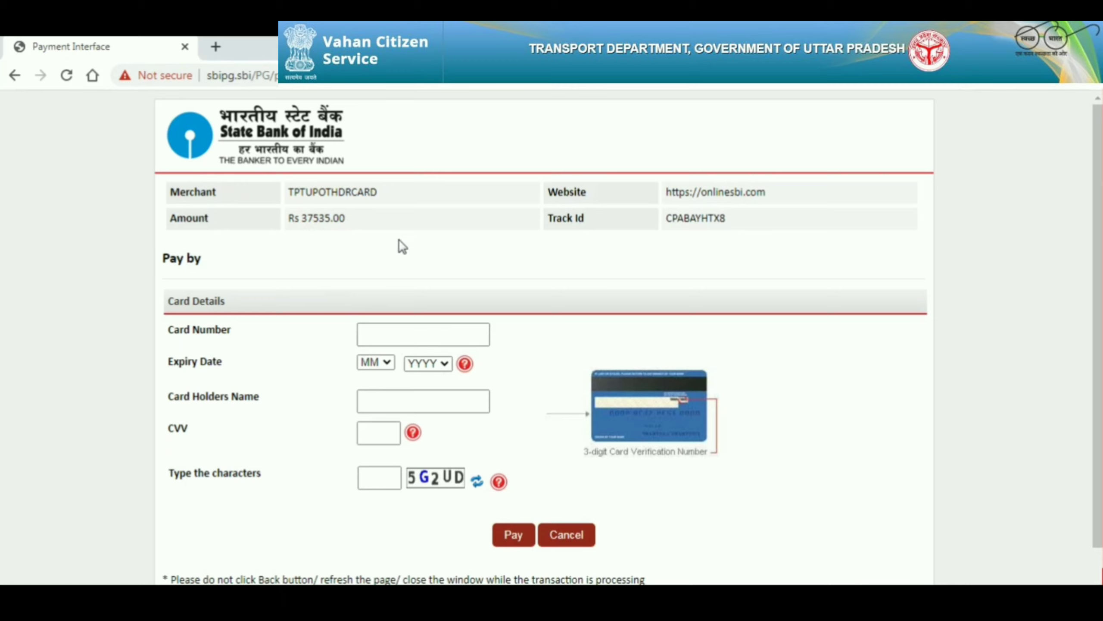
pyautogui.scroll(-1, 368, 329)
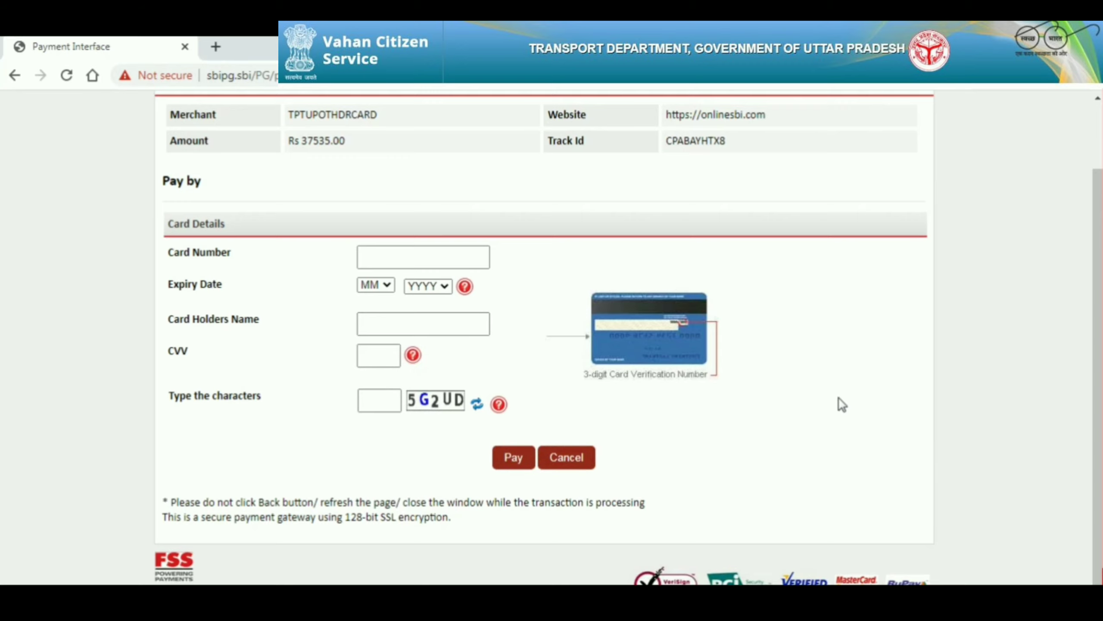
pyautogui.scroll(2, 825, 408)
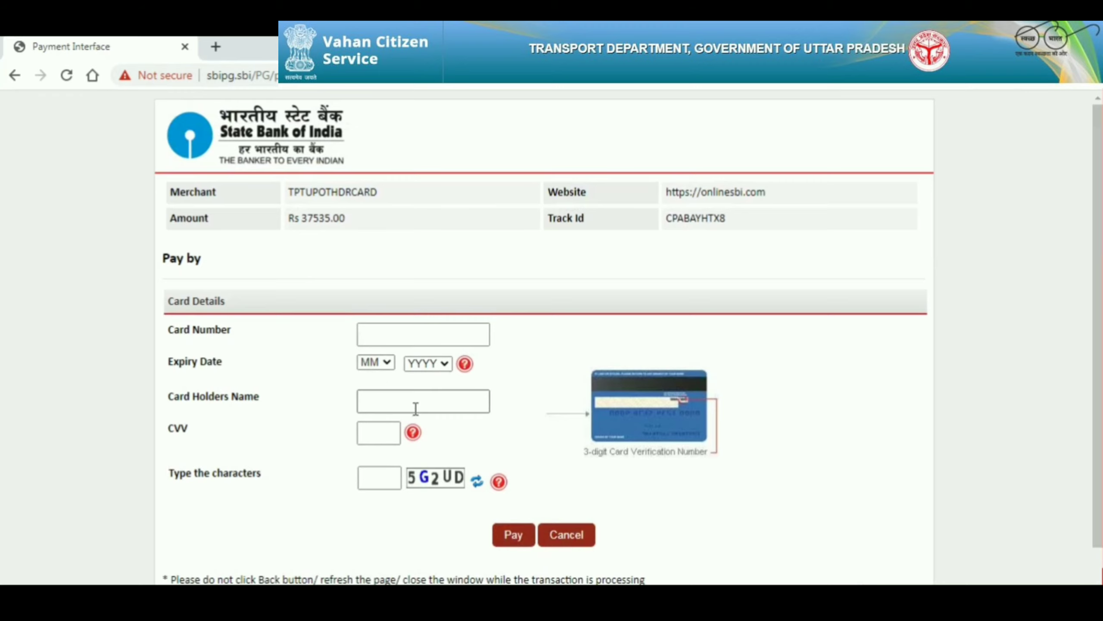
pyautogui.scroll(-2, 564, 491)
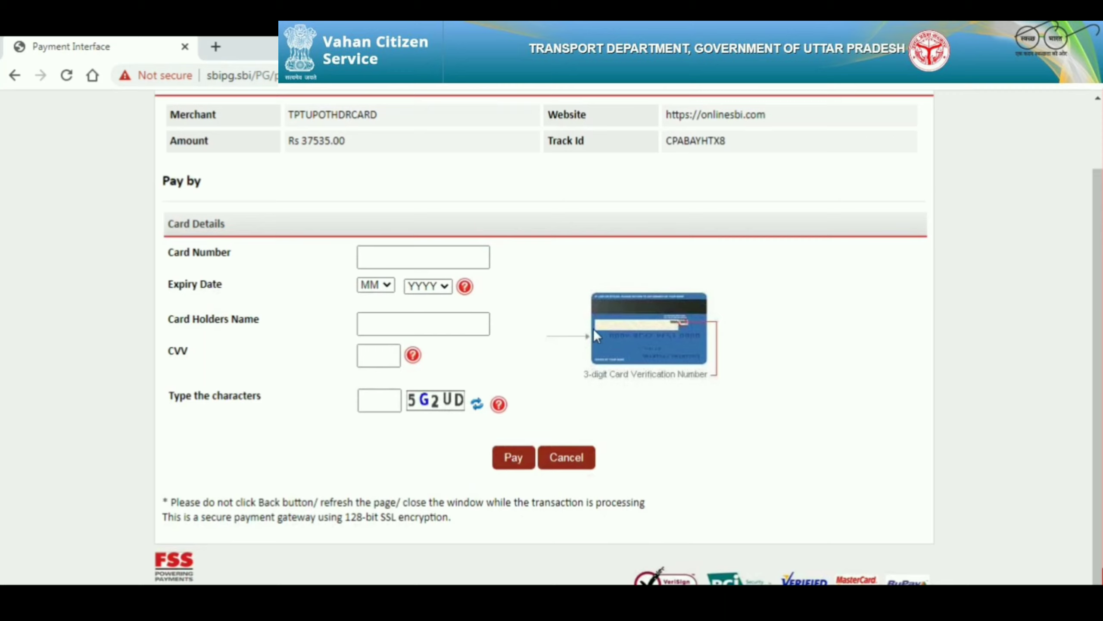
pyautogui.scroll(2, 561, 272)
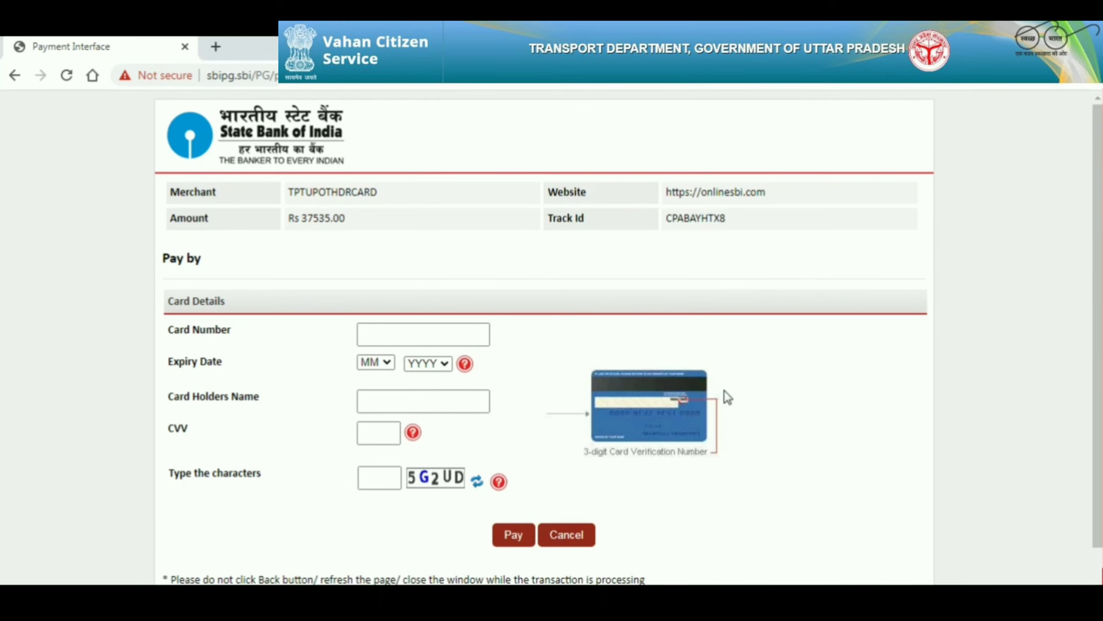
pyautogui.scroll(-2, 750, 356)
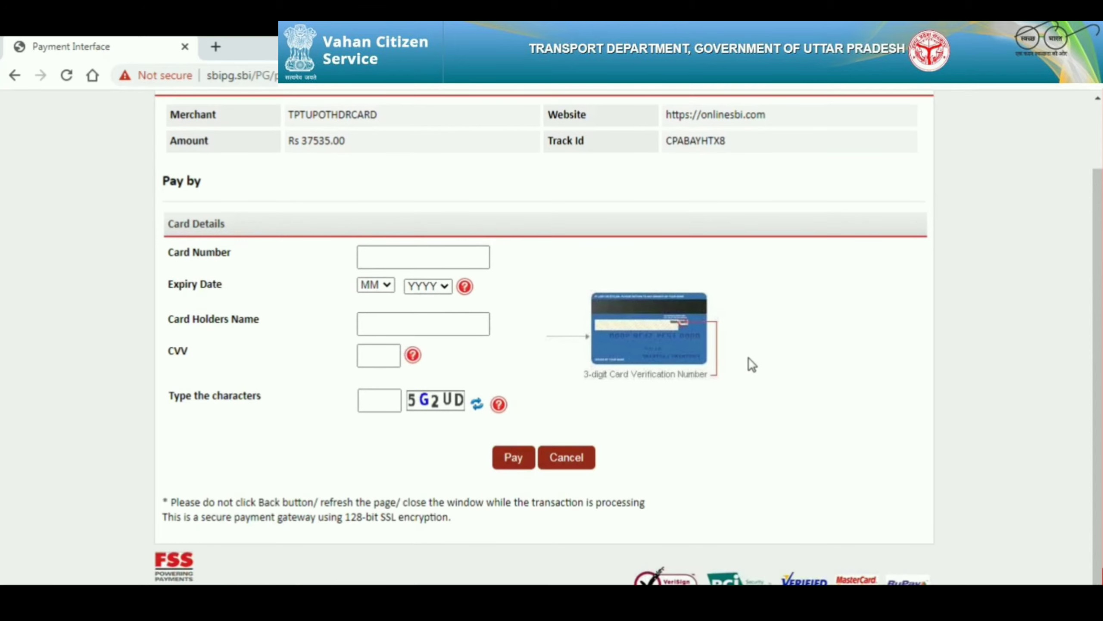
pyautogui.scroll(2, 536, 408)
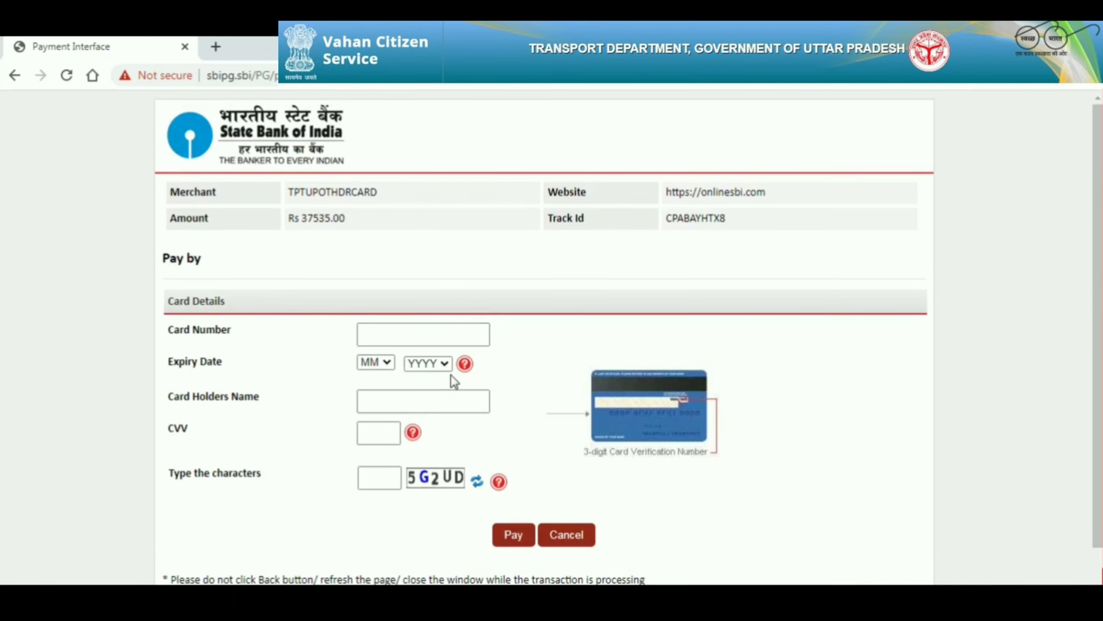